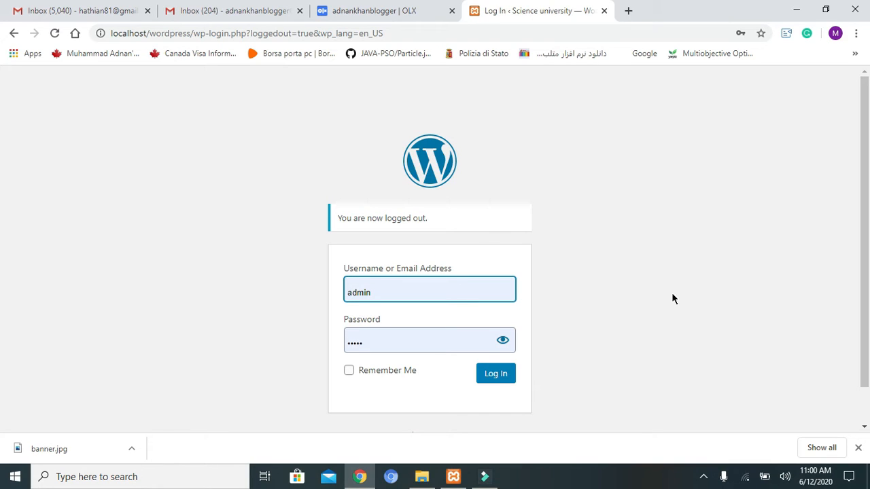
# - Check the status of Apache and MySQL in the XAMPP Control Panel, and return to the WordPress login page in the browser
pyautogui.moveTo(864, 229); pyautogui.dragTo(1, 200)
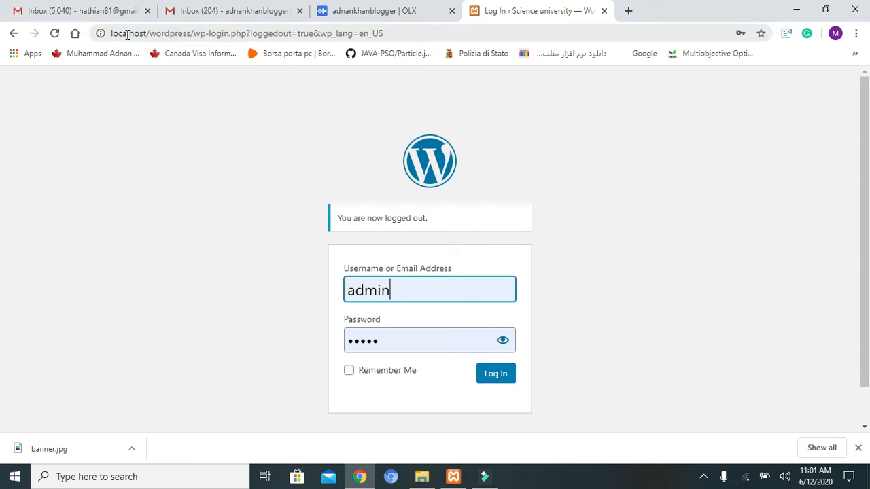
pyautogui.click(453, 476)
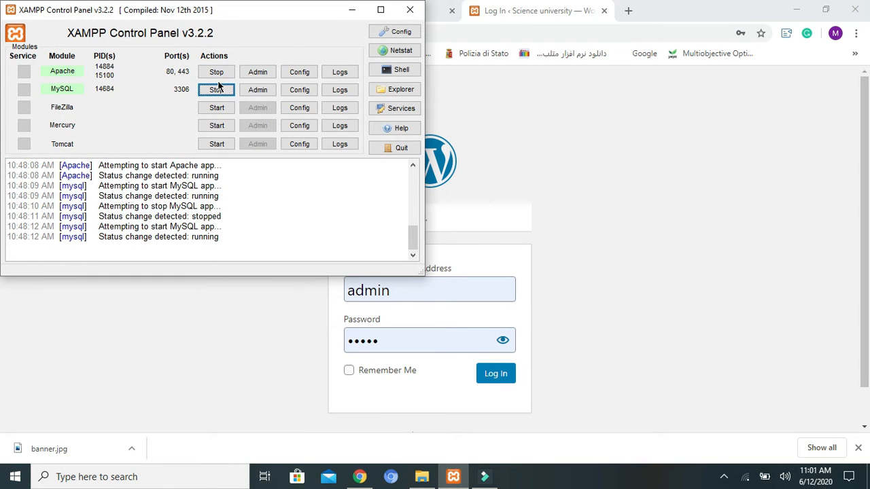
pyautogui.click(453, 476)
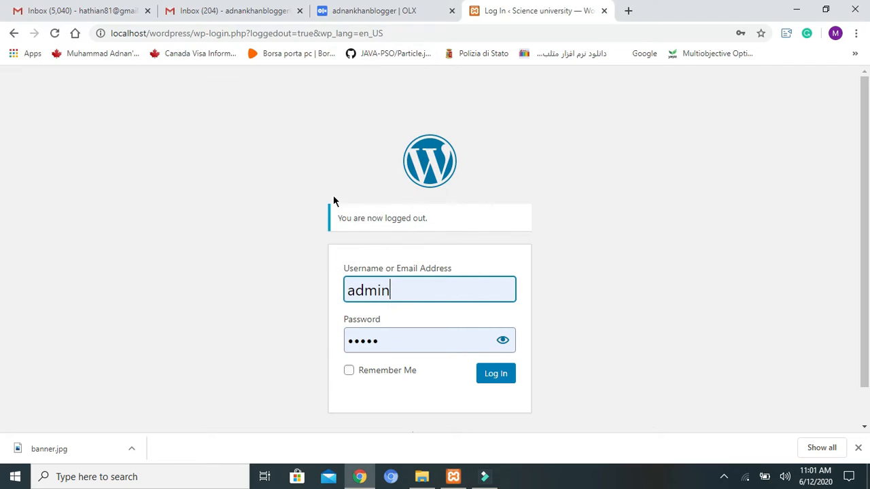
# - Replace the login page part of the address and load localhost/wordpress/wp-admin
pyautogui.click(194, 32)
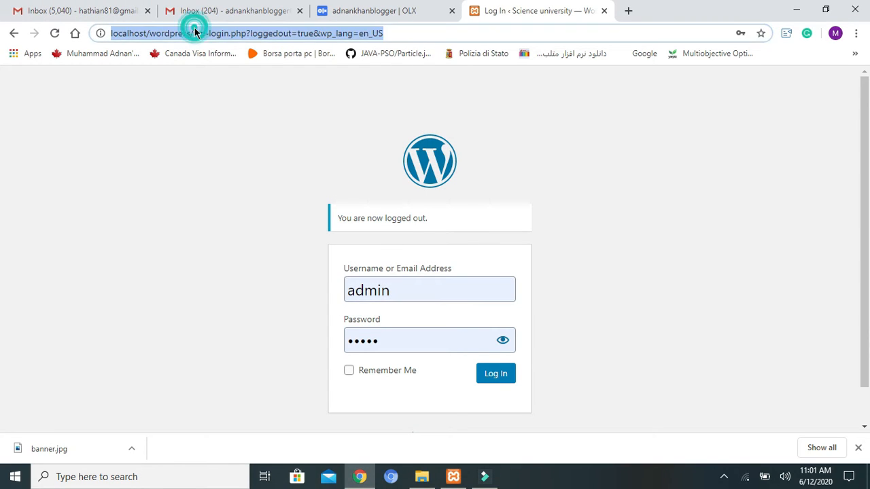
pyautogui.click(195, 33)
pyautogui.moveTo(195, 33); pyautogui.dragTo(395, 34)
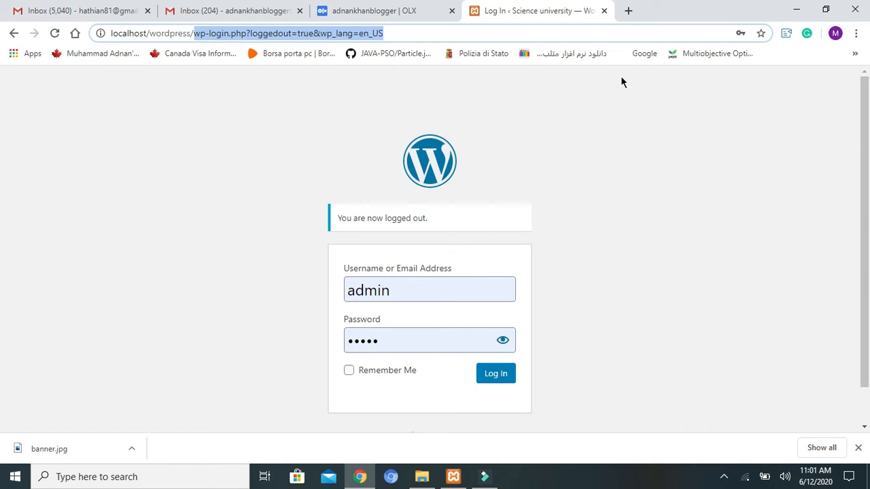
pyautogui.press('BackSpace')
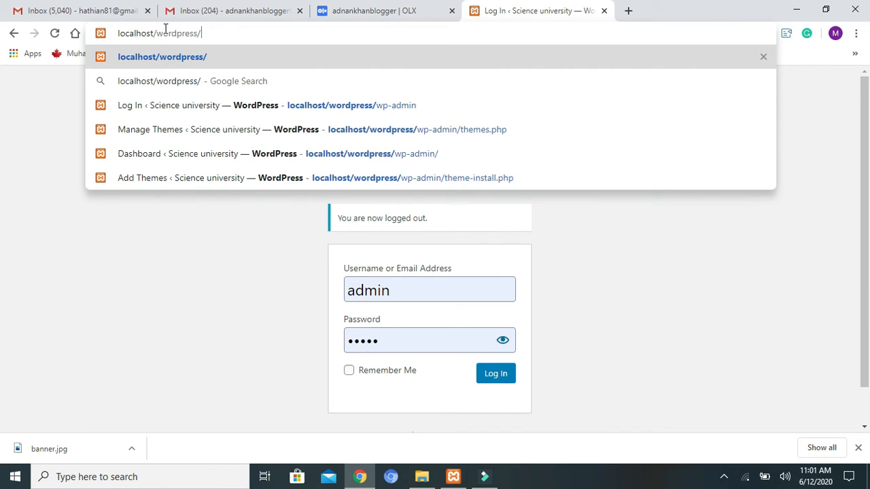
pyautogui.moveTo(157, 34); pyautogui.dragTo(200, 33)
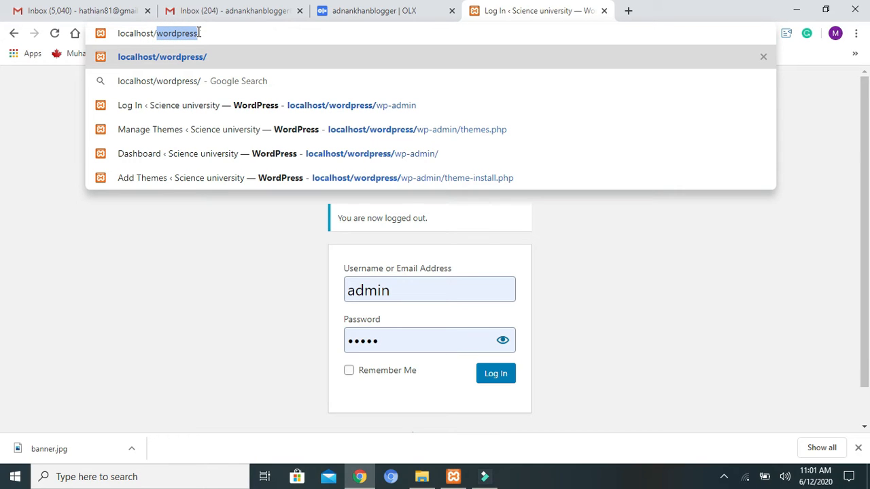
pyautogui.moveTo(199, 33); pyautogui.dragTo(204, 33)
pyautogui.click(173, 33)
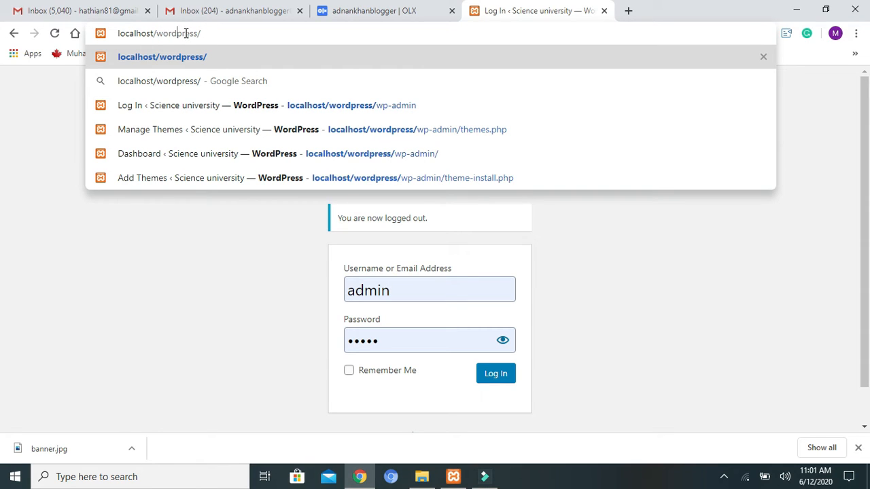
pyautogui.moveTo(197, 34); pyautogui.dragTo(165, 32)
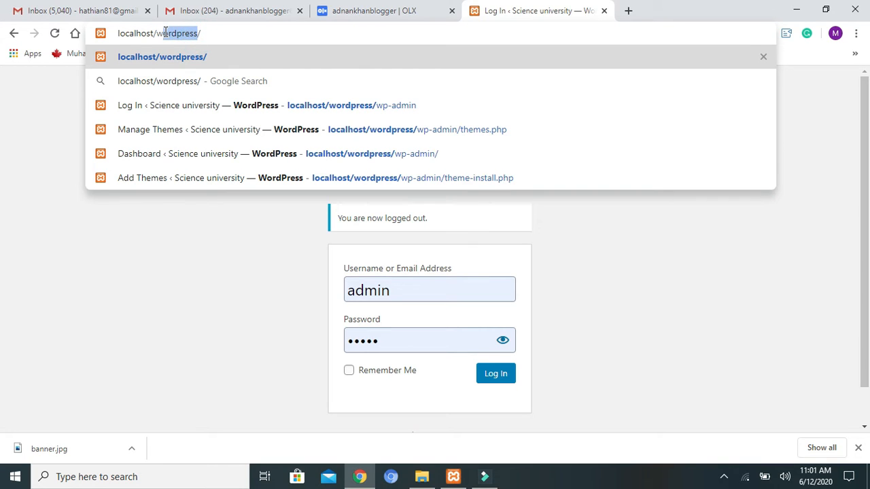
pyautogui.click(203, 32)
pyautogui.write('wp')
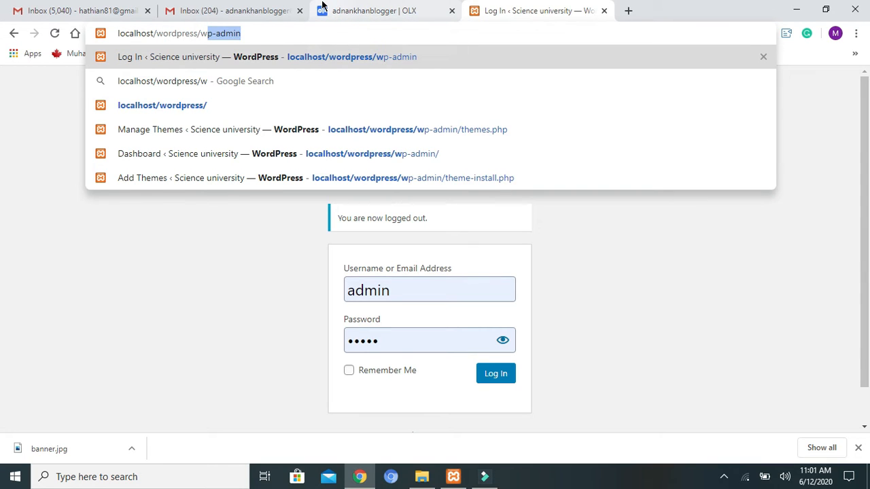
pyautogui.write('-')
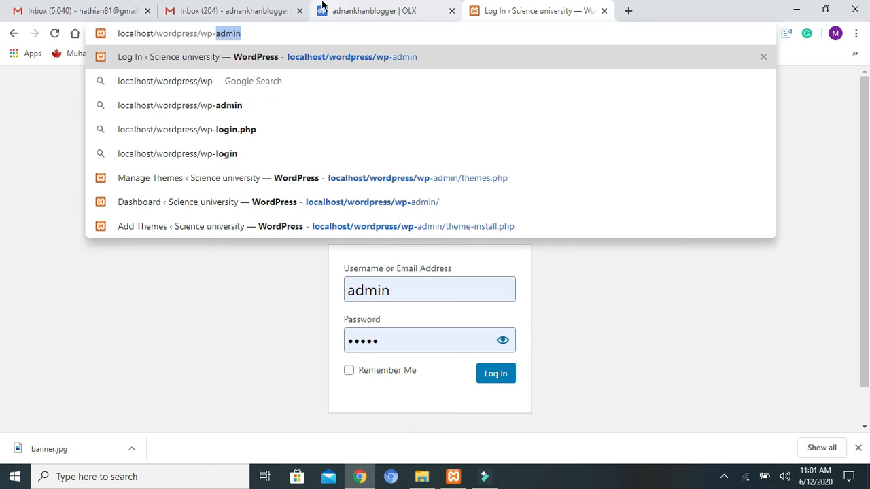
pyautogui.press('Return')
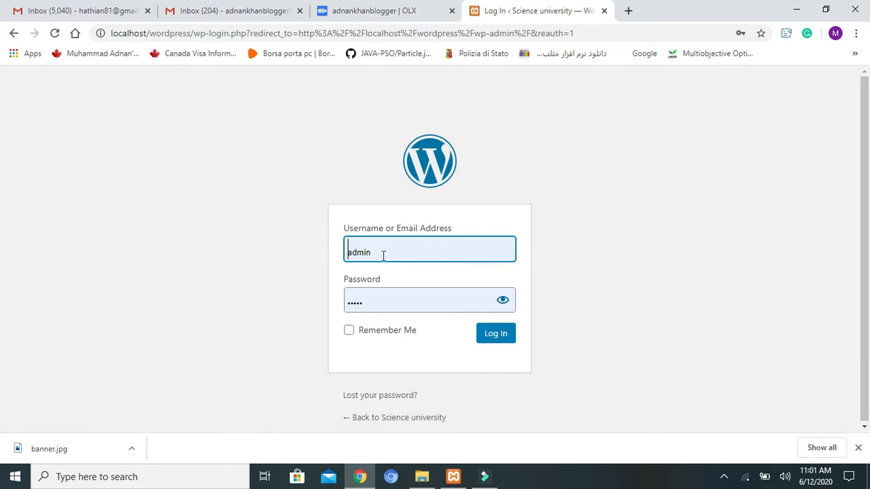
# - Enable Remember Me and log in to WordPress with the prefilled admin credentials
pyautogui.click(348, 330)
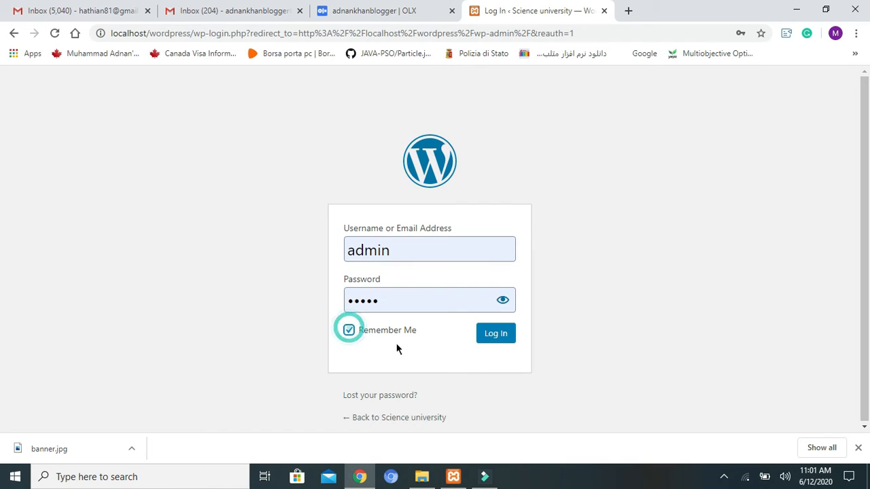
pyautogui.click(401, 250)
pyautogui.click(400, 300)
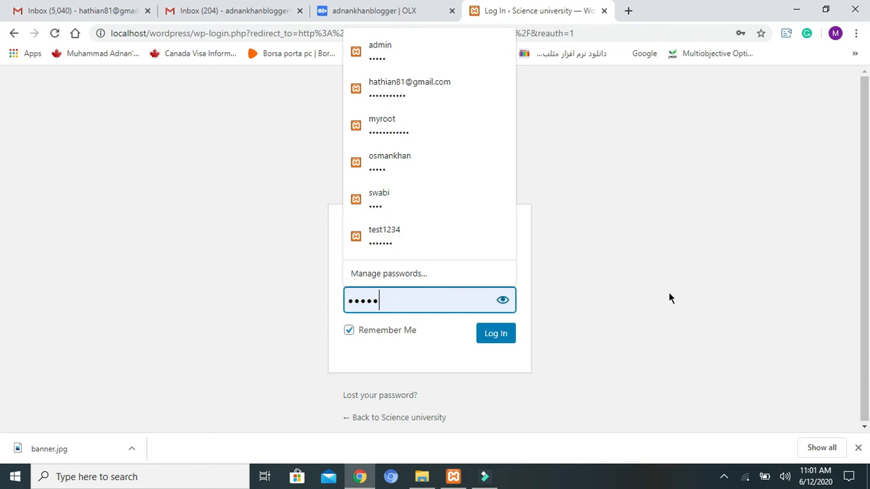
pyautogui.click(739, 311)
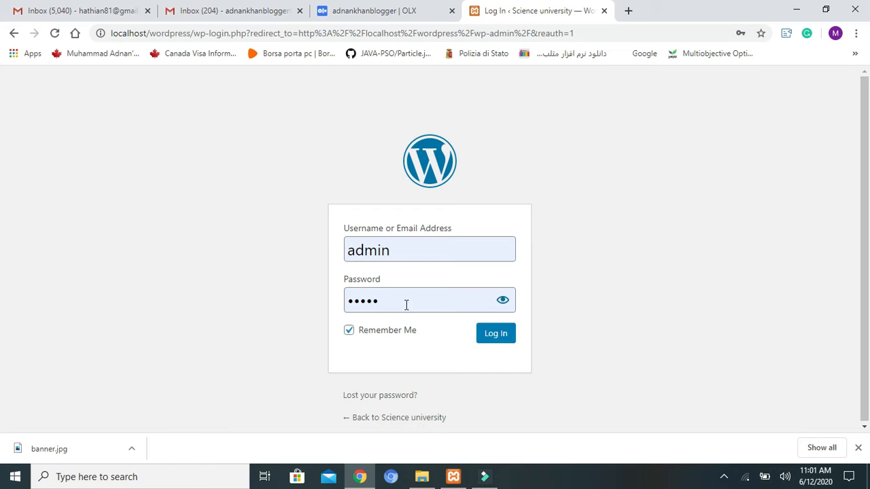
pyautogui.click(486, 337)
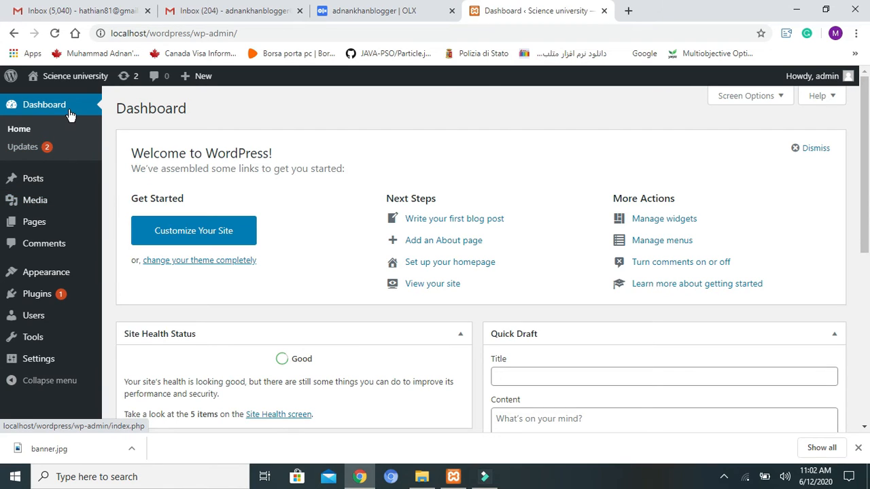
# - Open the page that manages the site's installed themes
pyautogui.moveTo(43, 185)
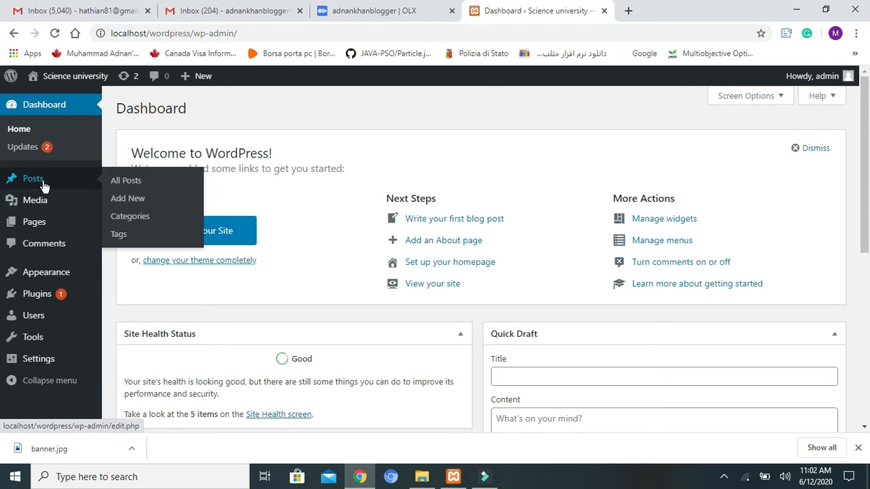
pyautogui.moveTo(47, 201)
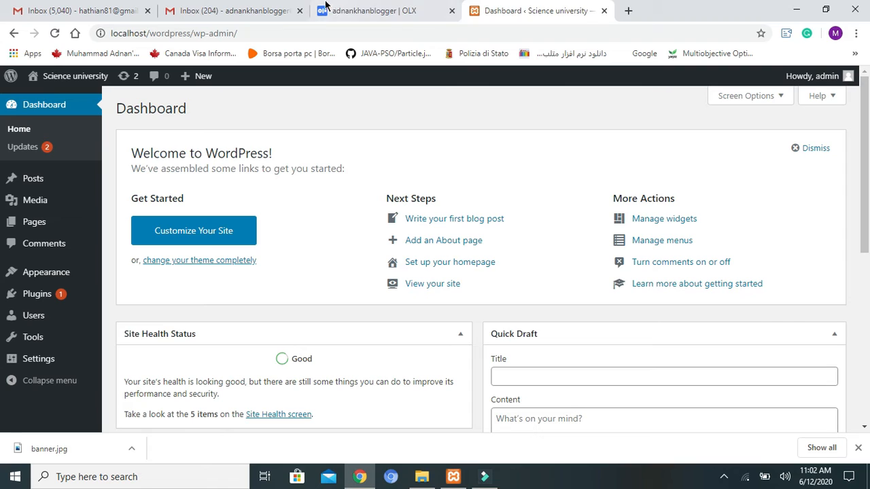
pyautogui.moveTo(41, 276)
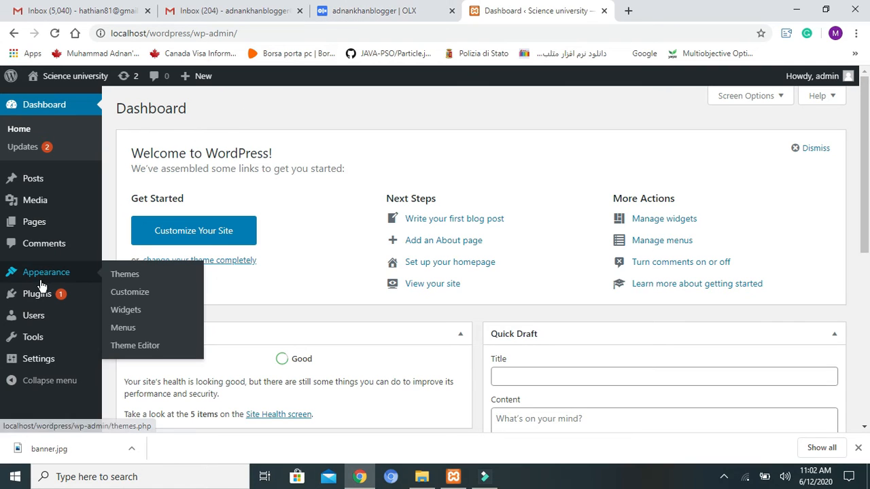
pyautogui.click(141, 279)
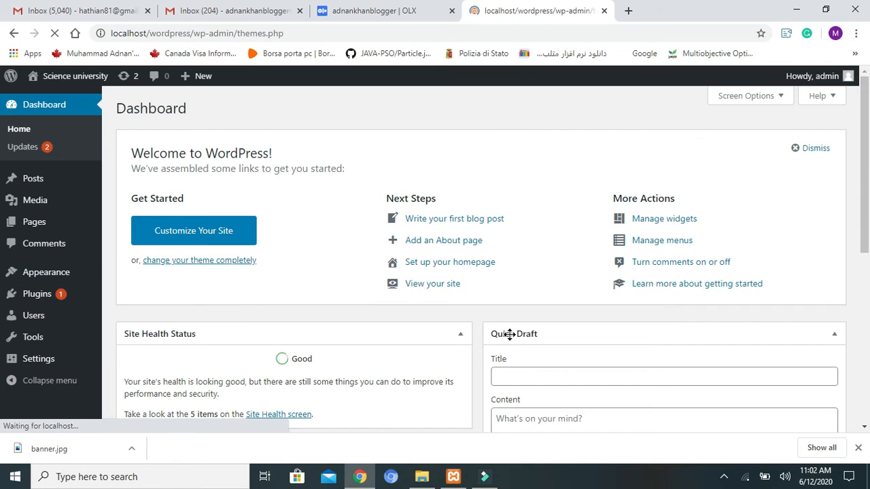
# - Look over the installed themes and the option for adding a new theme
pyautogui.moveTo(426, 243)
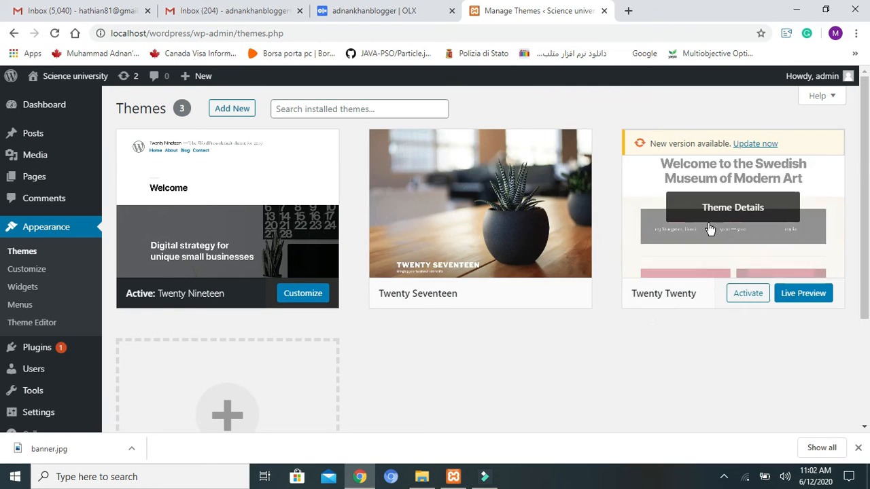
pyautogui.moveTo(501, 222)
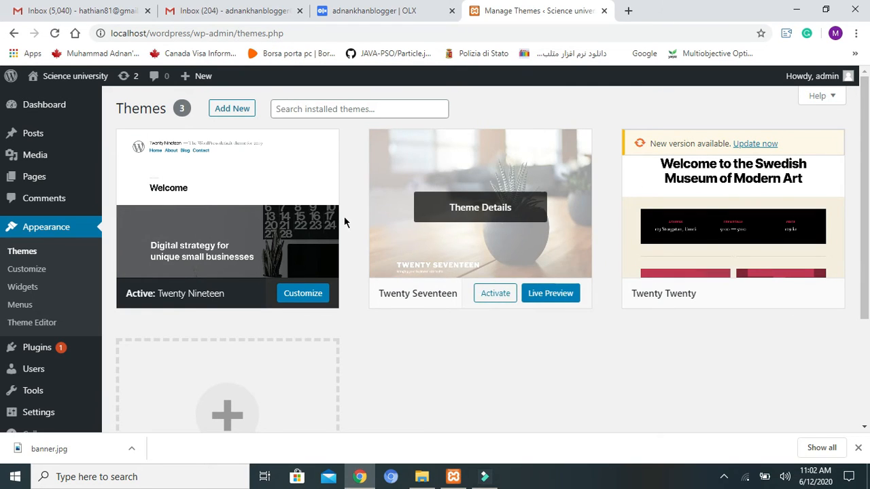
pyautogui.moveTo(250, 249)
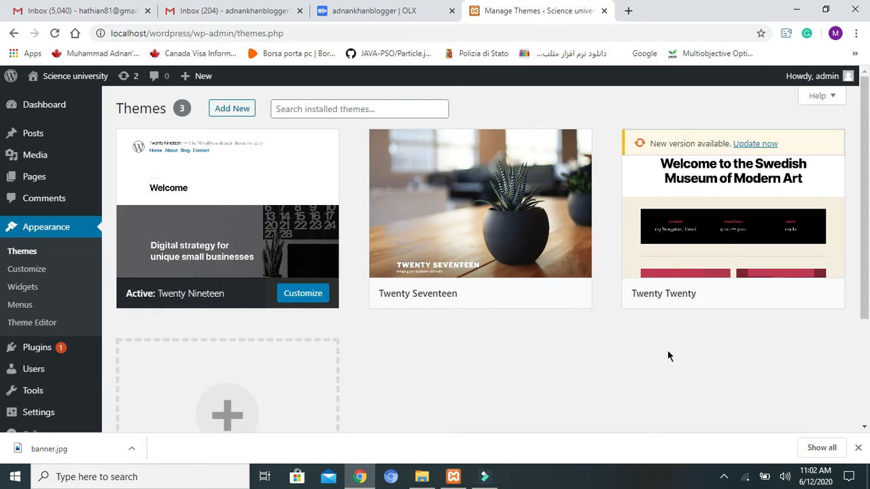
pyautogui.scroll(-1, 499, 363)
pyautogui.scroll(-3, 498, 363)
pyautogui.scroll(3, 486, 351)
pyautogui.scroll(-3, 388, 321)
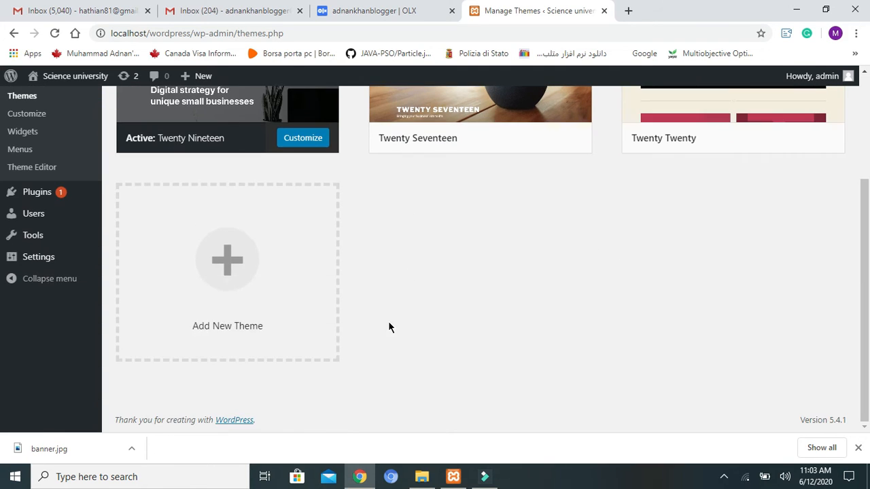
pyautogui.scroll(3, 485, 285)
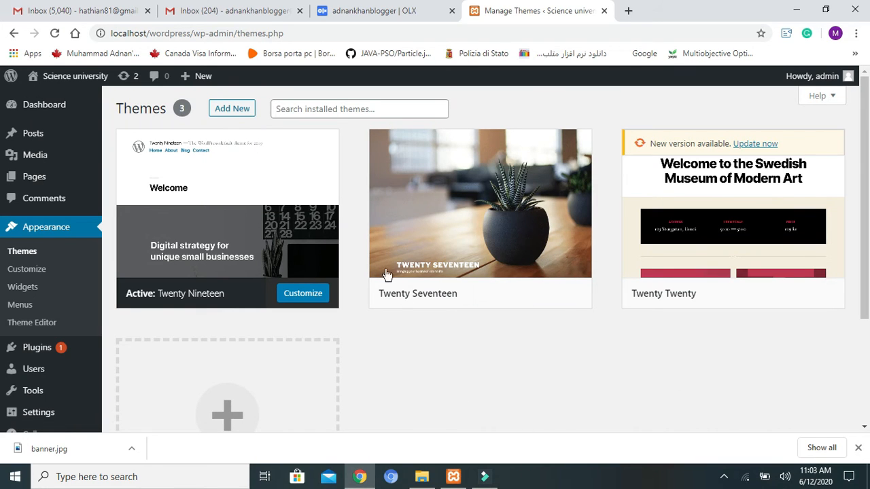
pyautogui.scroll(-3, 465, 328)
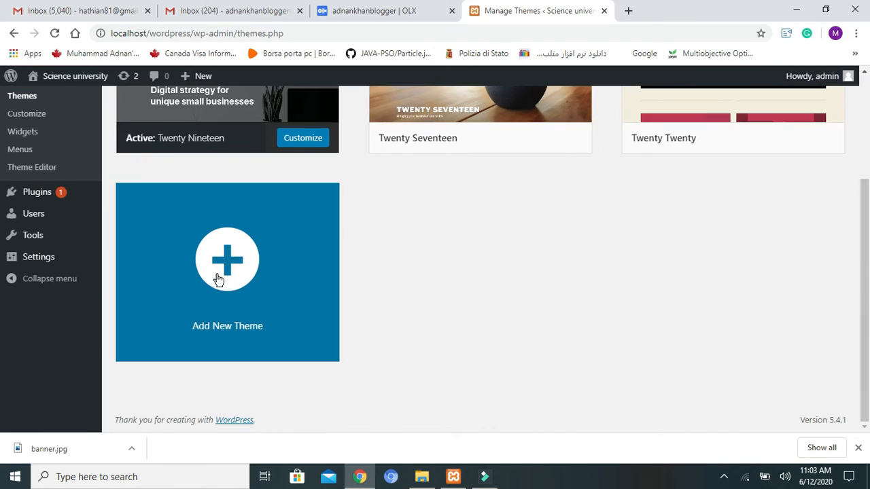
pyautogui.scroll(3, 431, 245)
# - Open the page for adding themes and display the form for uploading a .zip theme
pyautogui.click(225, 108)
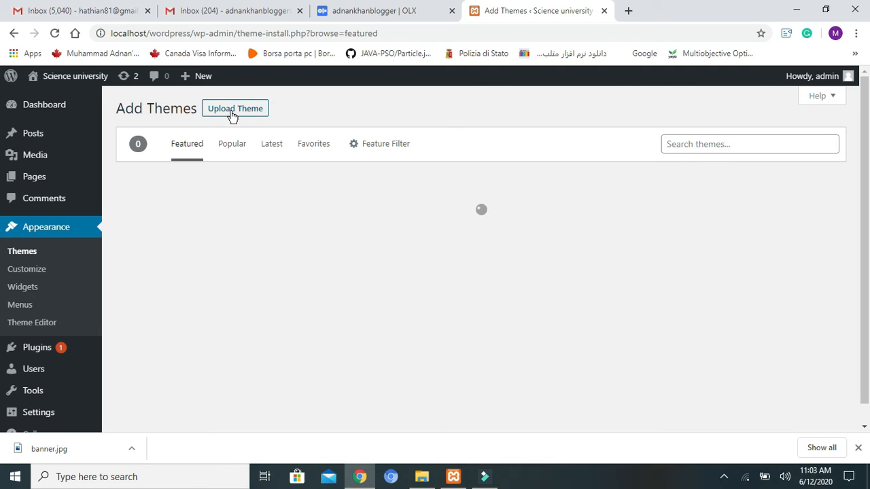
pyautogui.click(240, 111)
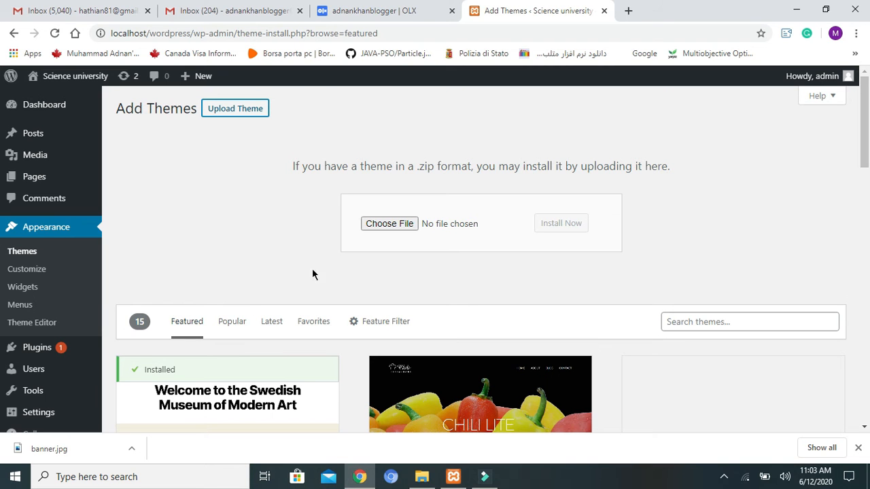
# - Install the Masonry Blog theme from the featured themes
pyautogui.scroll(-3, 397, 216)
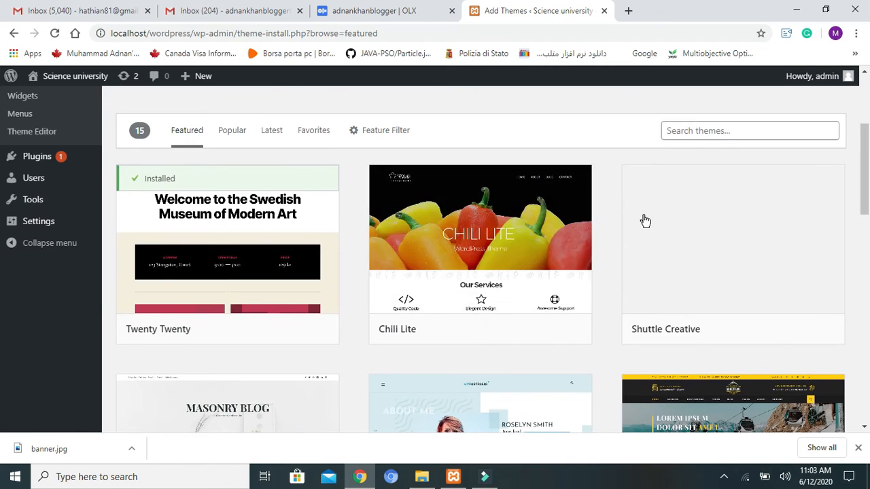
pyautogui.scroll(-4, 695, 231)
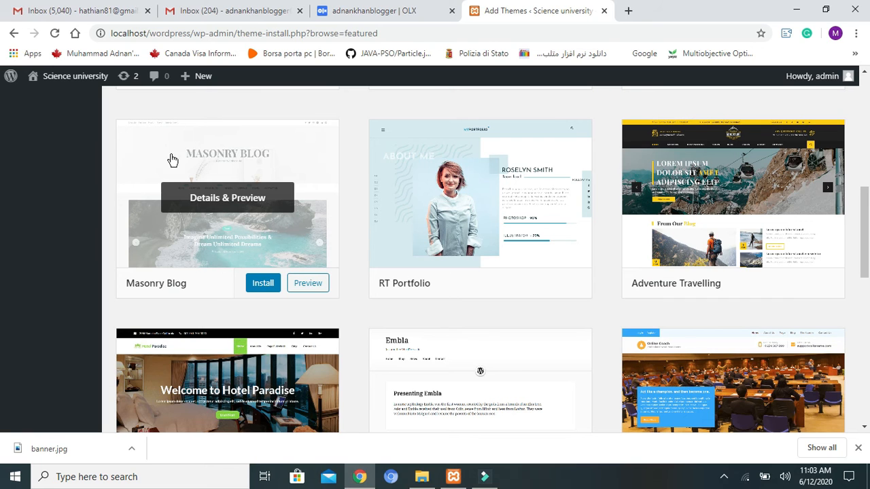
pyautogui.click(258, 285)
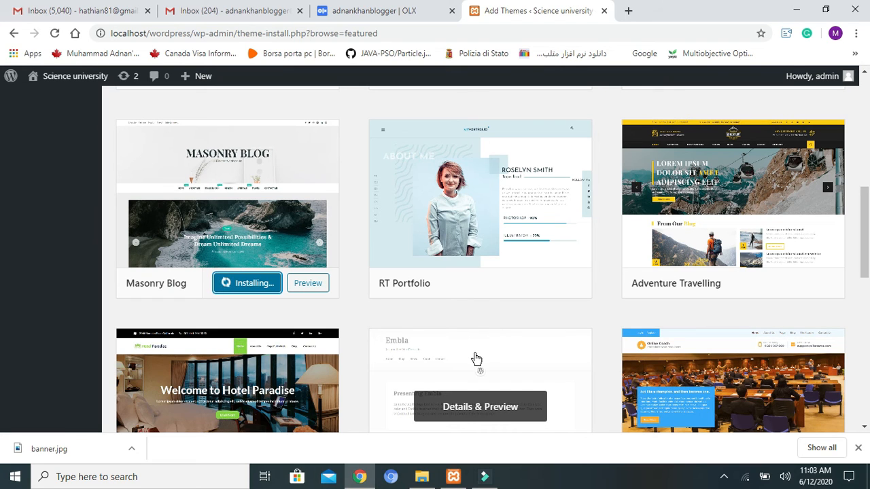
pyautogui.scroll(5, 429, 309)
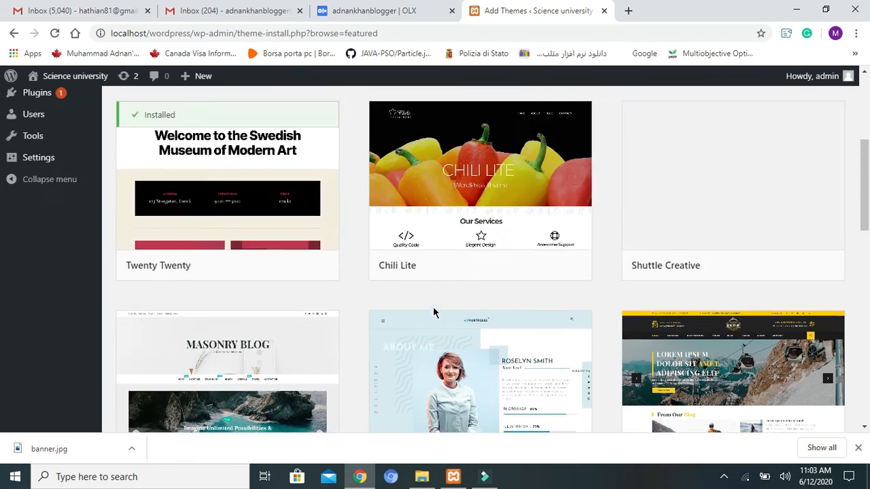
pyautogui.scroll(-6, 578, 258)
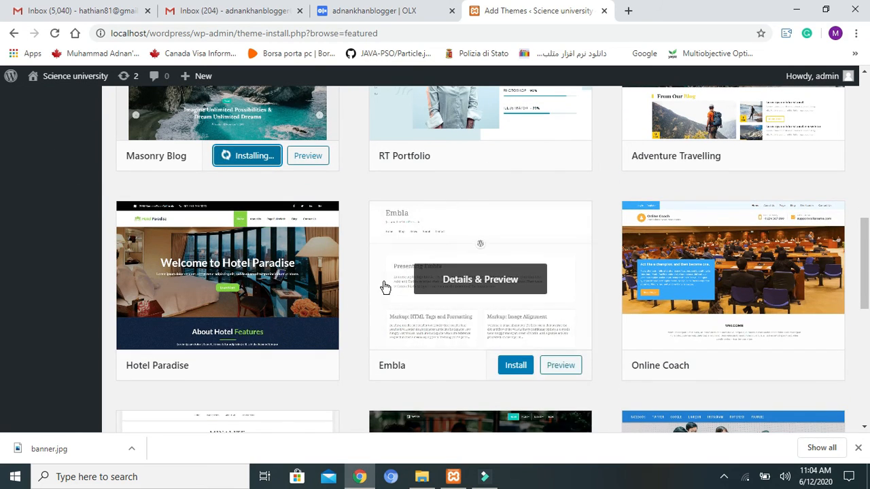
pyautogui.scroll(1, 387, 286)
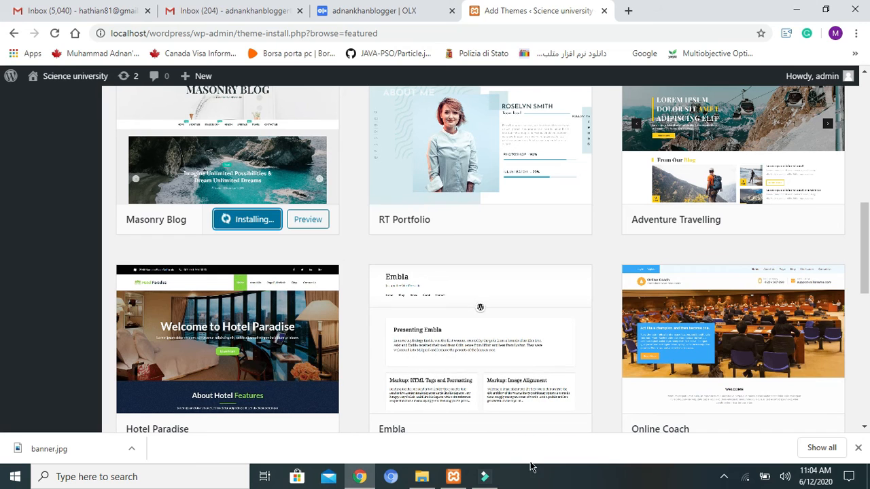
pyautogui.click(725, 479)
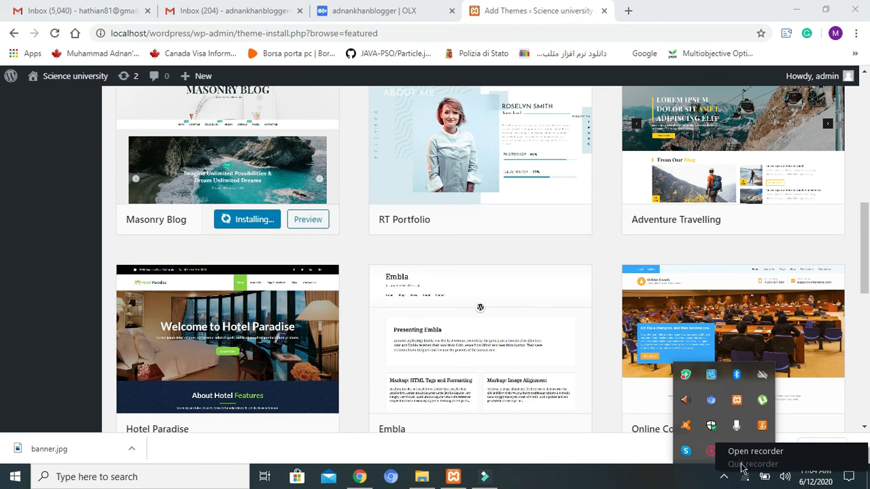
pyautogui.click(747, 452)
pyautogui.click(697, 451)
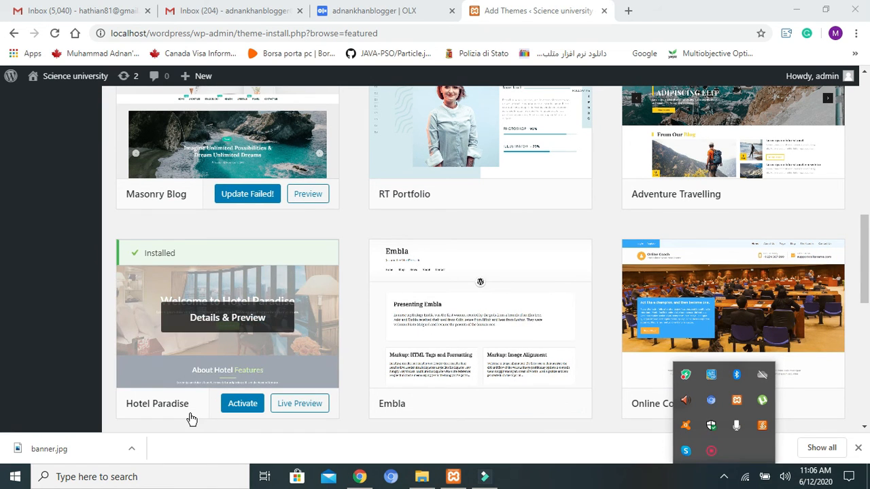
# - Activate the installed Hotel Paradise theme and look over the site's list of installed themes
pyautogui.click(253, 405)
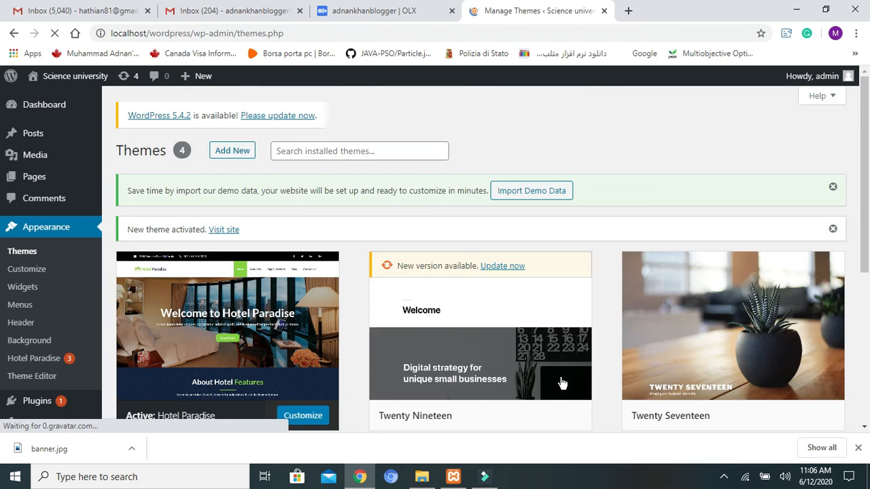
pyautogui.scroll(-3, 381, 299)
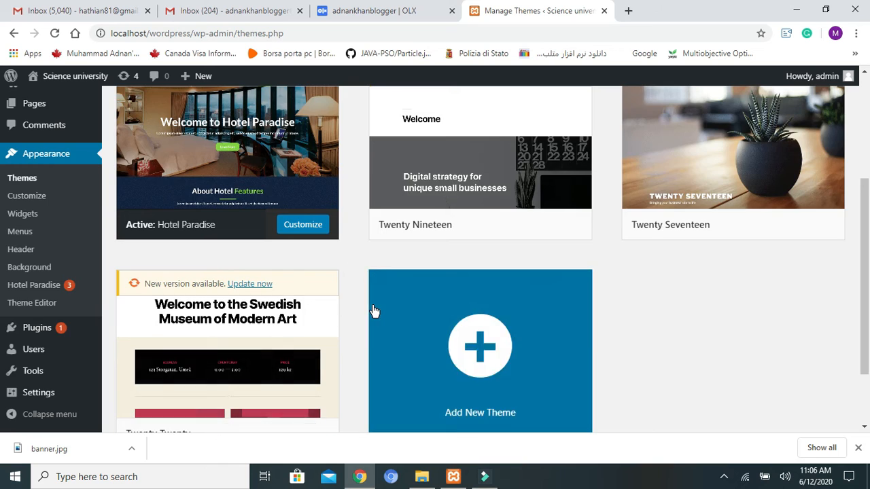
pyautogui.scroll(3, 373, 310)
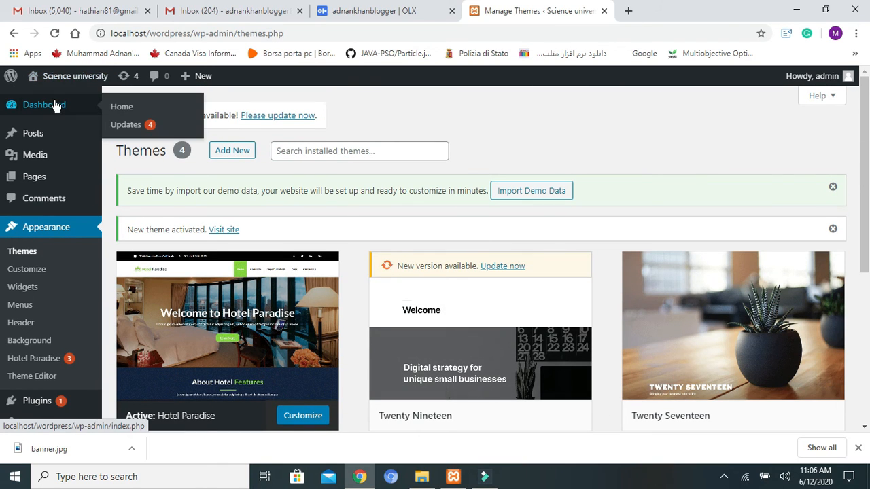
# - Visit the Science university site and examine how its home page looks with the newly activated theme
pyautogui.moveTo(71, 82)
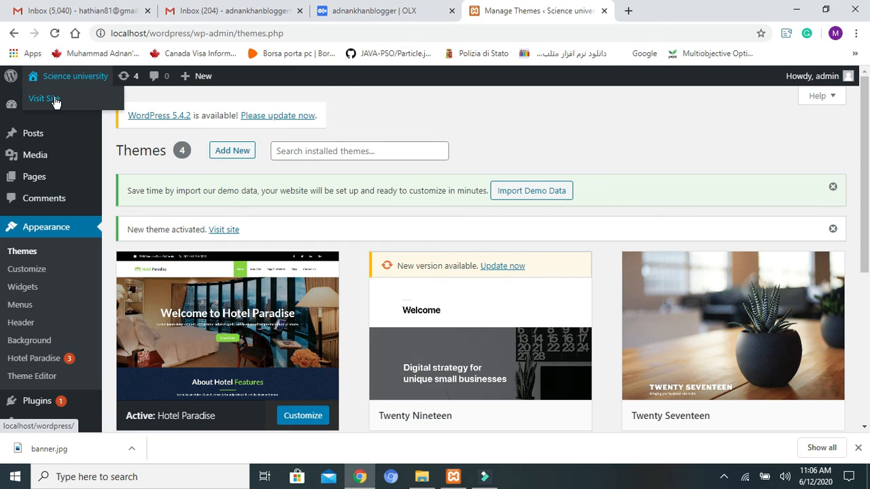
pyautogui.click(54, 100)
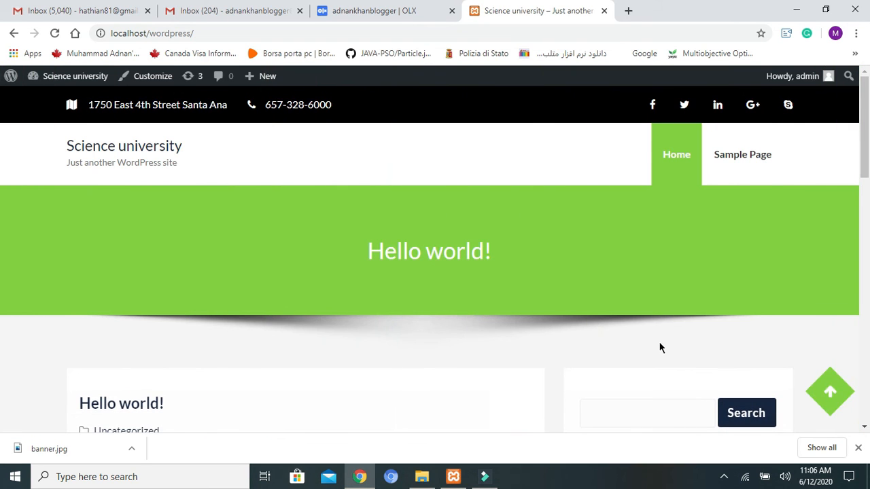
pyautogui.scroll(-12, 611, 321)
pyautogui.scroll(6, 612, 322)
pyautogui.scroll(10, 612, 321)
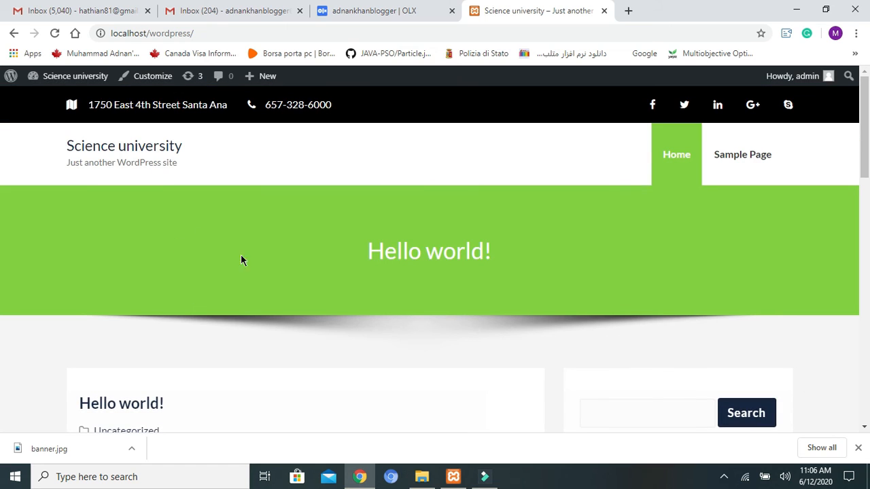
pyautogui.scroll(-5, 611, 333)
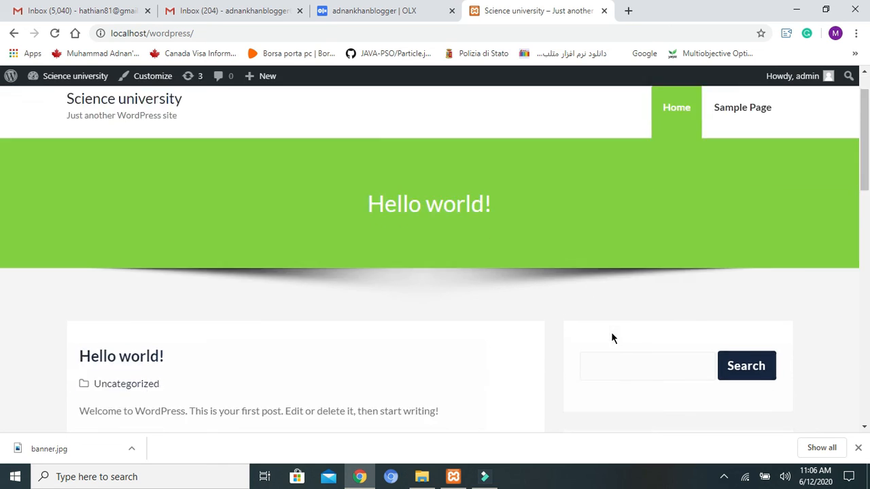
pyautogui.scroll(5, 609, 334)
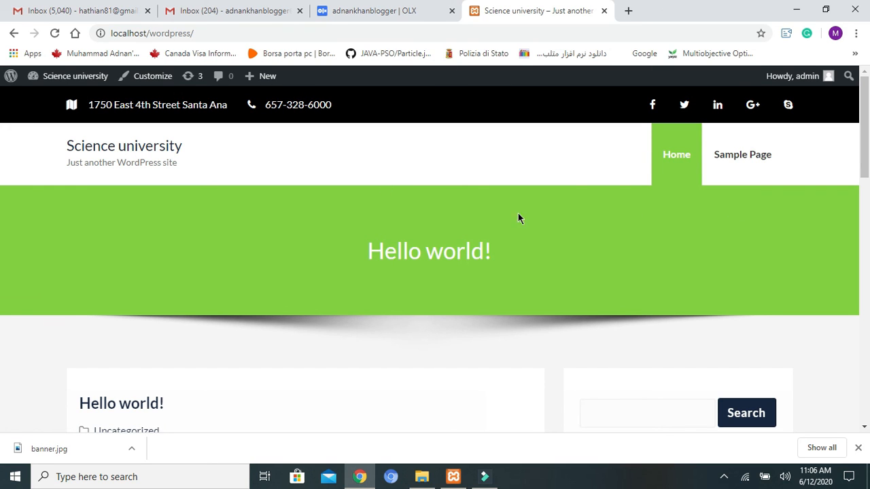
pyautogui.scroll(-3, 401, 303)
pyautogui.scroll(3, 464, 305)
pyautogui.scroll(-2, 475, 305)
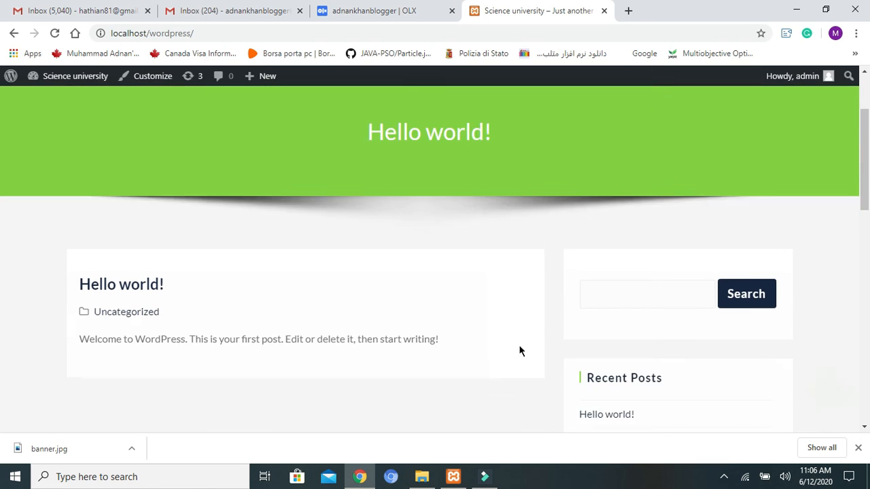
pyautogui.click(723, 476)
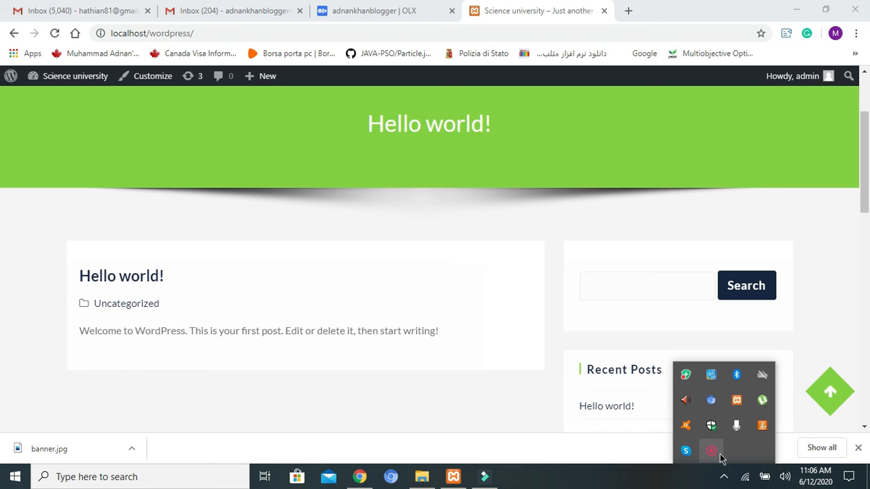
pyautogui.rightClick(721, 455)
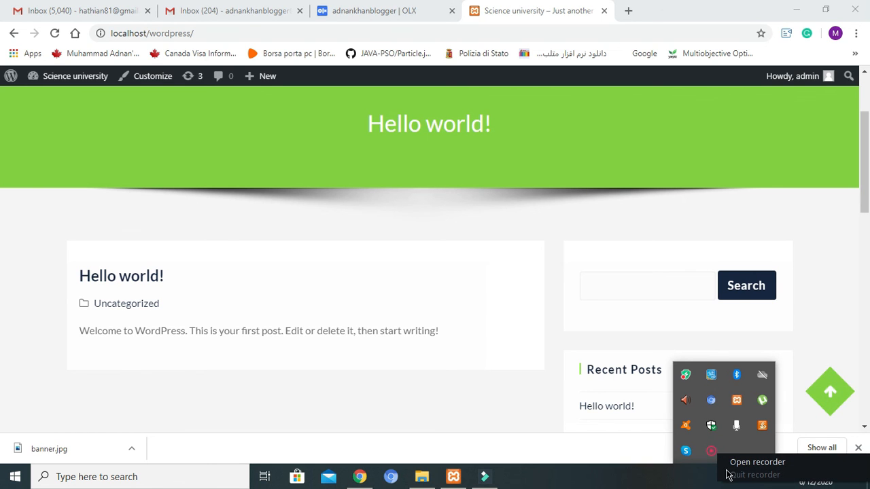
pyautogui.click(765, 465)
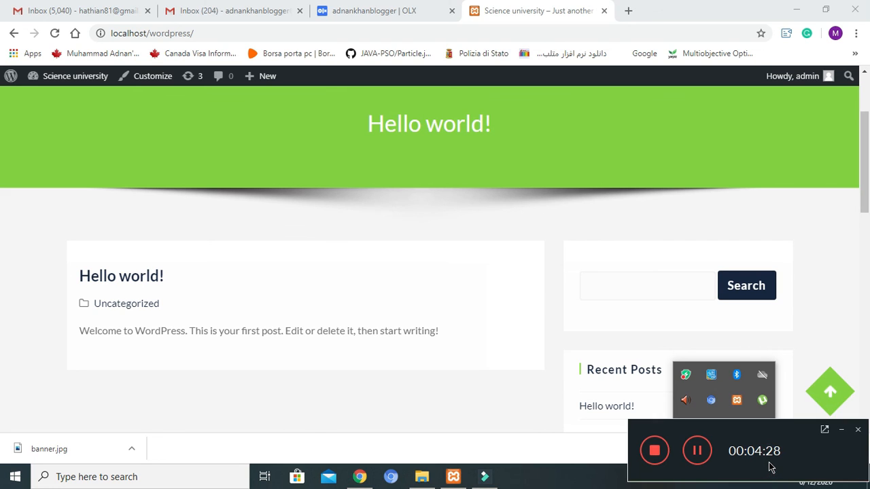
pyautogui.click(457, 309)
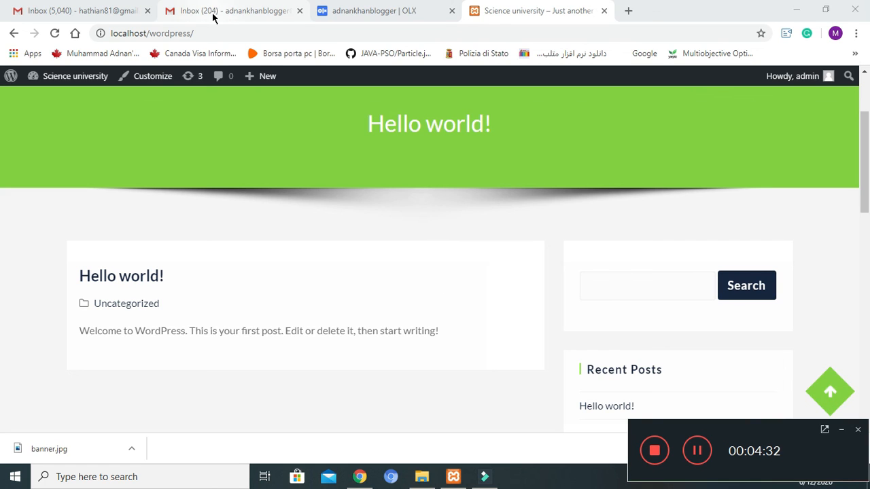